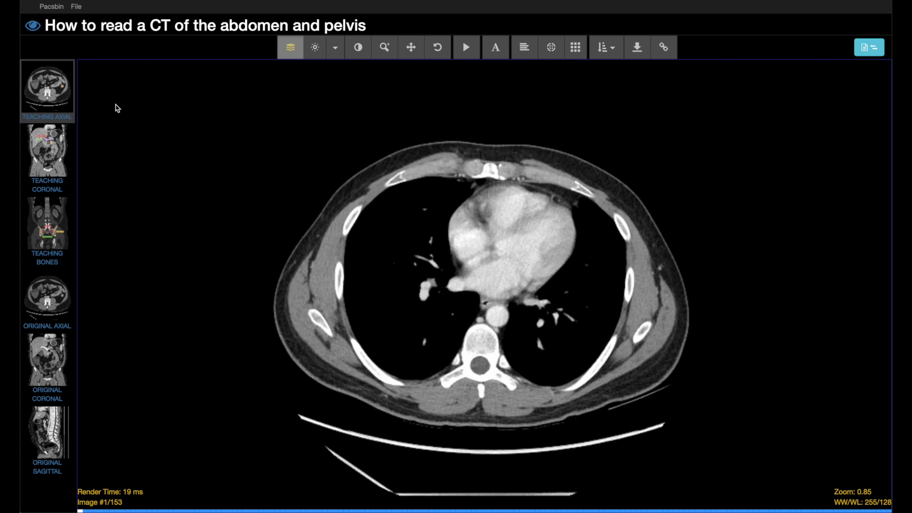
Step: Page through the Teaching Axial slices, then load the ORIGINAL AXIAL series at image 1 of 153
{"action": "scroll", "coordinate": [487, 236], "scroll_direction": "down", "scroll_amount": 9}
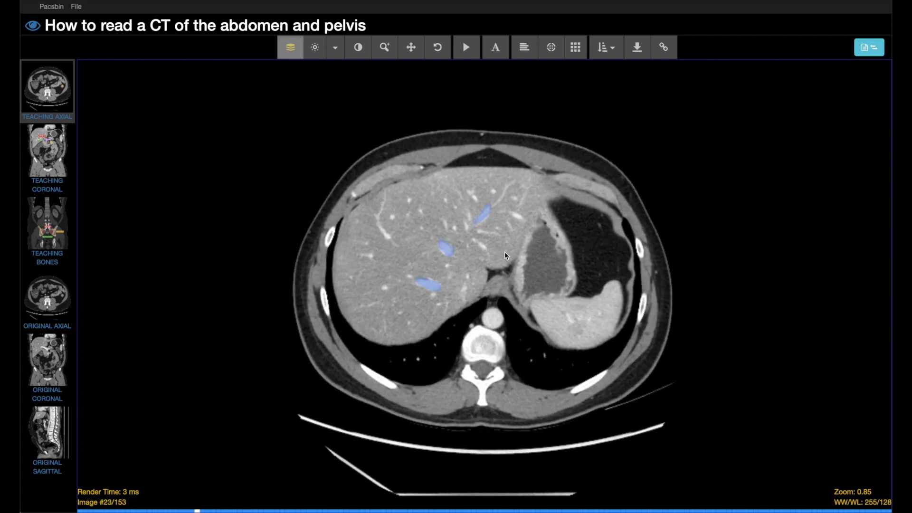
{"action": "scroll", "coordinate": [486, 275], "scroll_direction": "up", "scroll_amount": 1}
{"action": "scroll", "coordinate": [487, 276], "scroll_direction": "down", "scroll_amount": 1}
{"action": "left_click", "coordinate": [42, 295]}
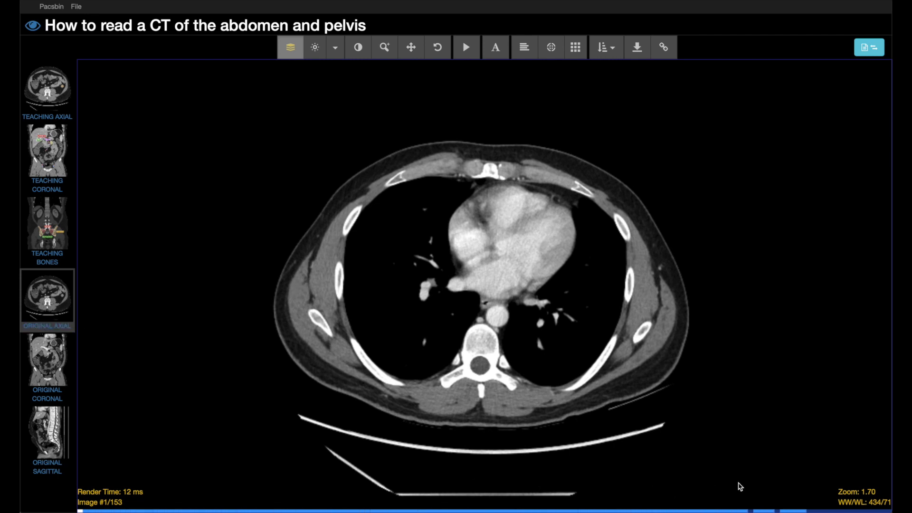
Step: Scroll the original axial CT down to the lower abdomen, then drag back up to image 36
{"action": "scroll", "coordinate": [458, 248], "scroll_direction": "down", "scroll_amount": 15}
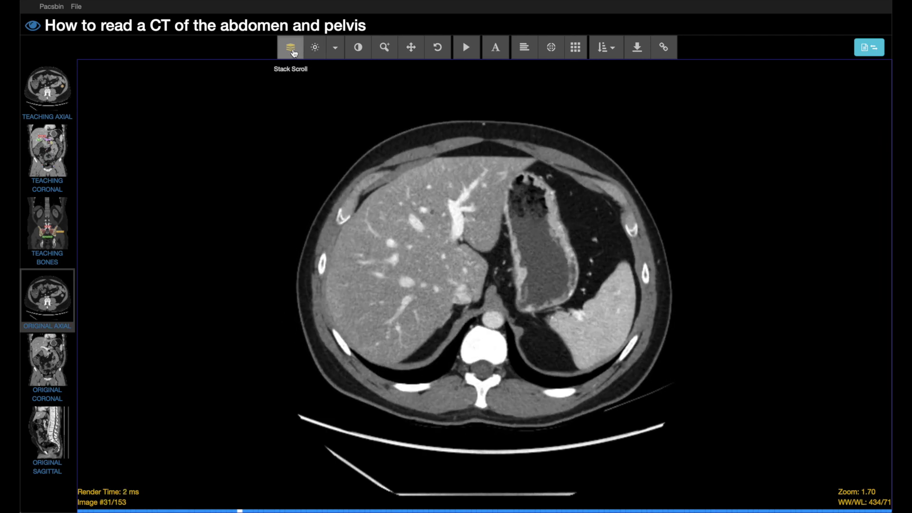
{"action": "scroll", "coordinate": [472, 217], "scroll_direction": "down", "scroll_amount": 8}
{"action": "scroll", "coordinate": [471, 218], "scroll_direction": "down", "scroll_amount": 20}
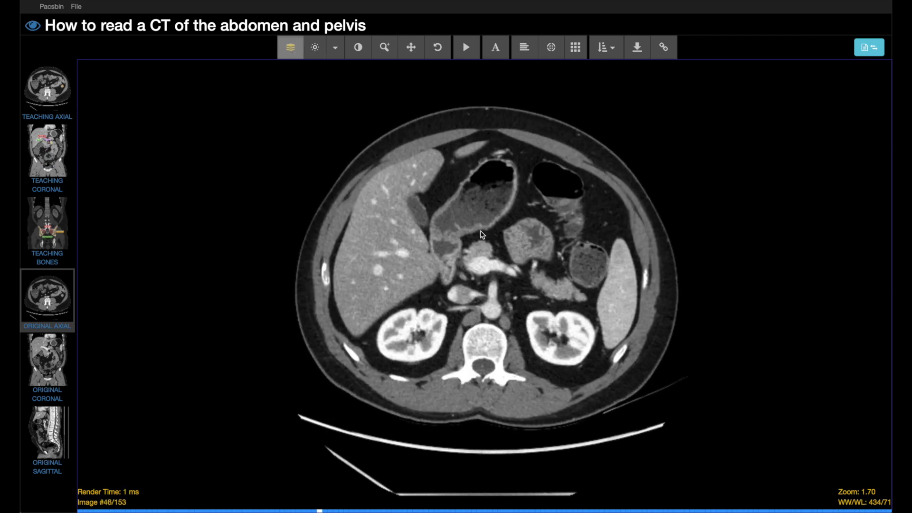
{"action": "scroll", "coordinate": [484, 285], "scroll_direction": "down", "scroll_amount": 18}
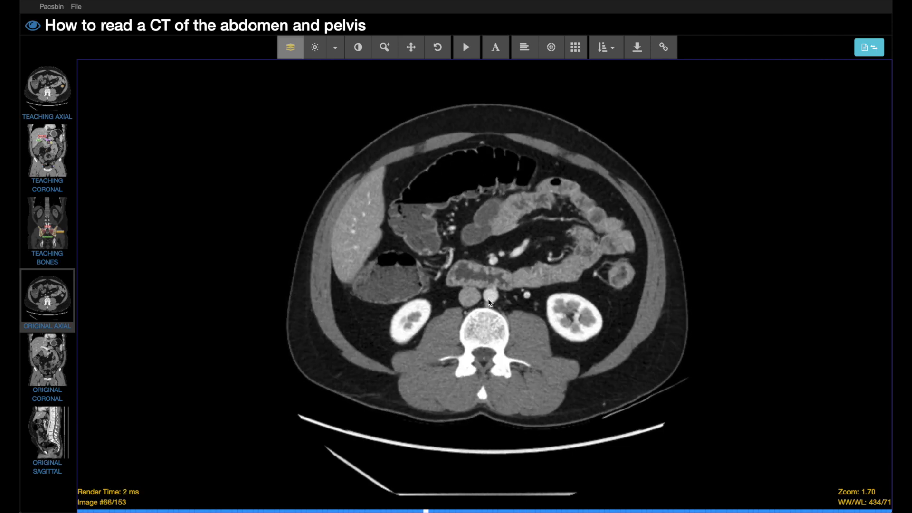
{"action": "left_click_drag", "start_coordinate": [486, 343], "coordinate": [439, 127]}
Step: Narrow the window with the window/level tool for higher-contrast liver detail
{"action": "left_click", "coordinate": [325, 50]}
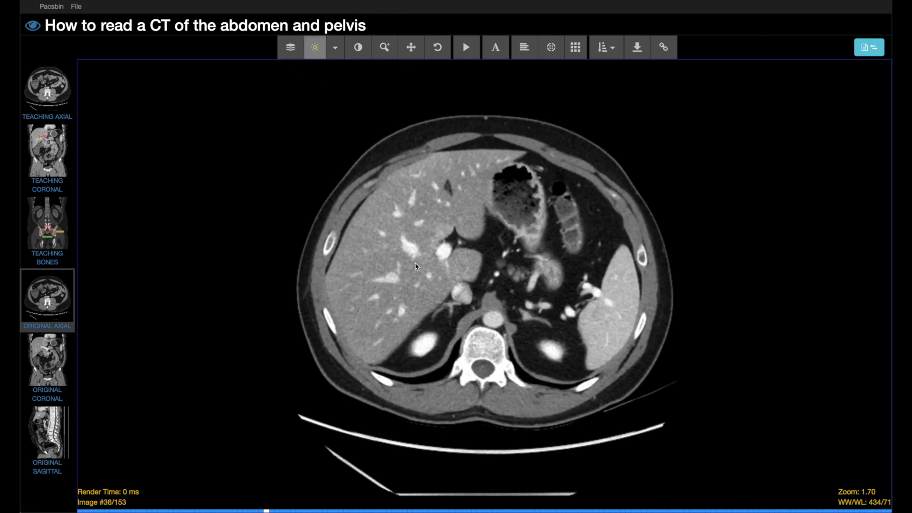
{"action": "scroll", "coordinate": [423, 283], "scroll_direction": "down", "scroll_amount": 8}
{"action": "scroll", "coordinate": [435, 248], "scroll_direction": "up", "scroll_amount": 12}
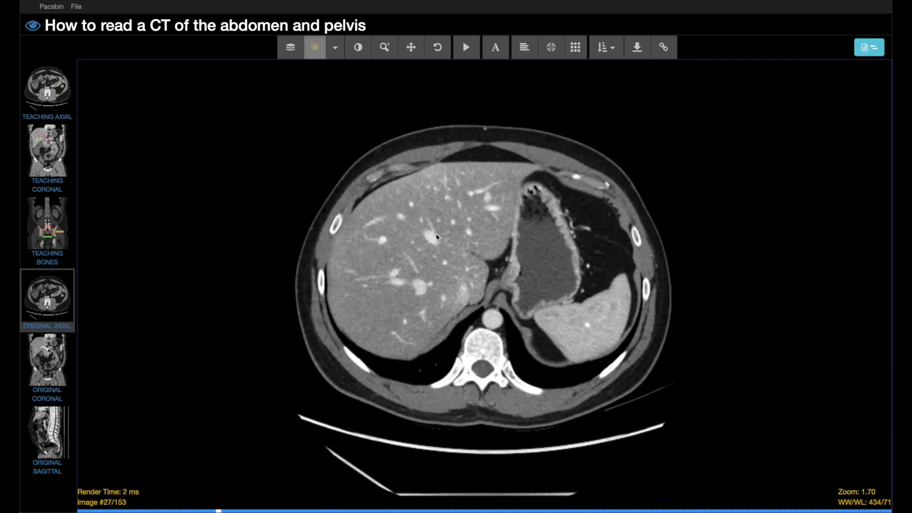
{"action": "left_click_drag", "start_coordinate": [532, 196], "coordinate": [512, 202]}
Step: Scroll to kidney-level image 57 and widen the window to 458/83 for a softer image
{"action": "scroll", "coordinate": [502, 200], "scroll_direction": "down", "scroll_amount": 10}
{"action": "scroll", "coordinate": [455, 245], "scroll_direction": "up", "scroll_amount": 10}
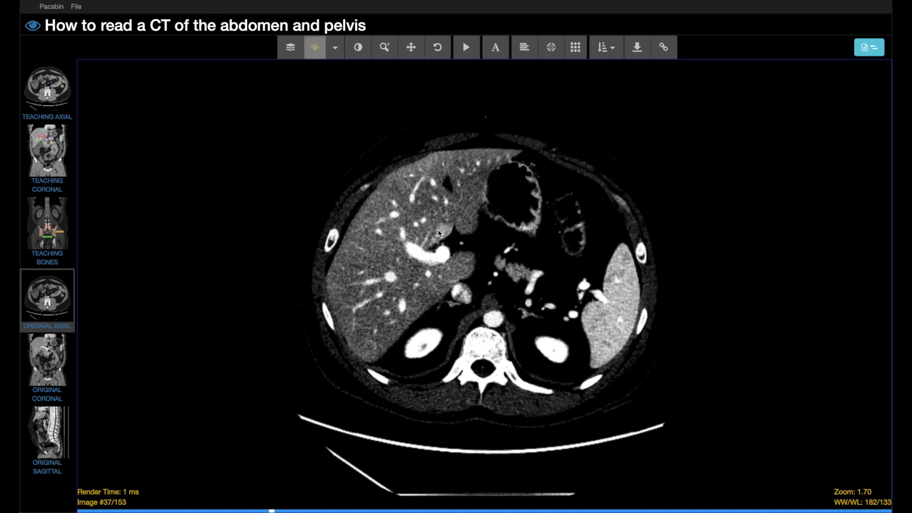
{"action": "scroll", "coordinate": [446, 247], "scroll_direction": "up", "scroll_amount": 6}
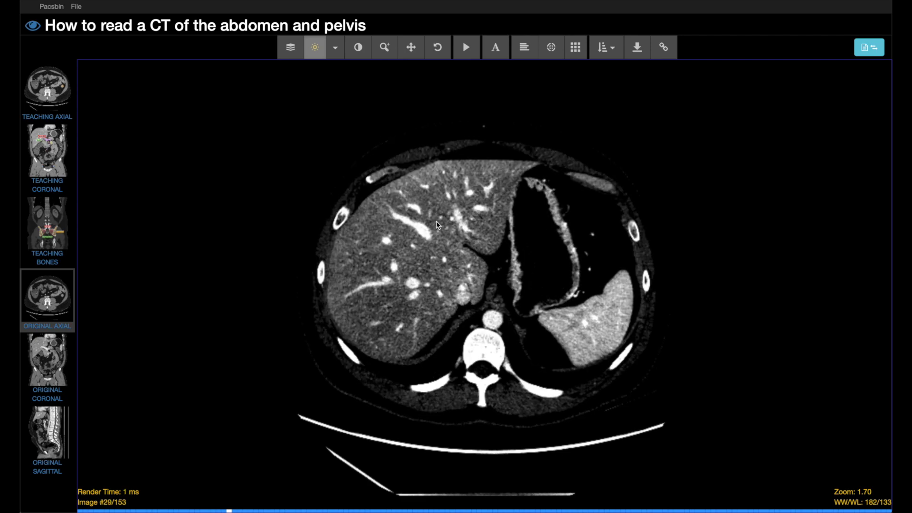
{"action": "scroll", "coordinate": [440, 228], "scroll_direction": "up", "scroll_amount": 2}
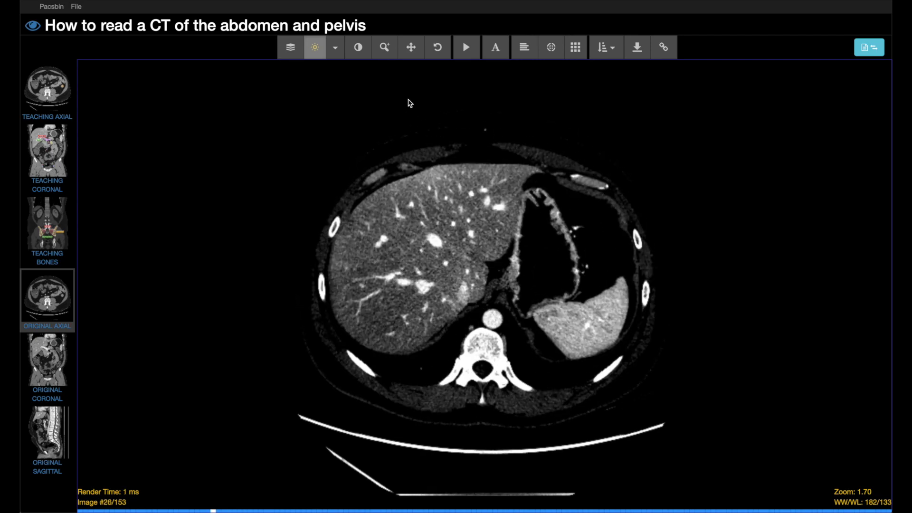
{"action": "left_click_drag", "start_coordinate": [401, 206], "coordinate": [444, 218]}
Step: Lower the level and widen the window to 1002/285, scrolling to the pelvis and back to image 52
{"action": "scroll", "coordinate": [468, 315], "scroll_direction": "down", "scroll_amount": 5}
{"action": "left_click_drag", "start_coordinate": [468, 315], "coordinate": [486, 343]}
{"action": "scroll", "coordinate": [485, 343], "scroll_direction": "down", "scroll_amount": 9}
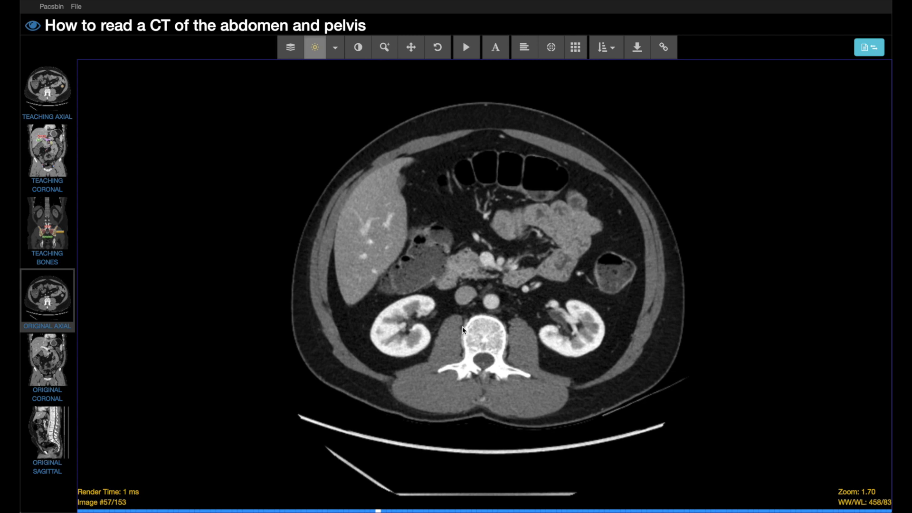
{"action": "left_click_drag", "start_coordinate": [512, 372], "coordinate": [583, 368]}
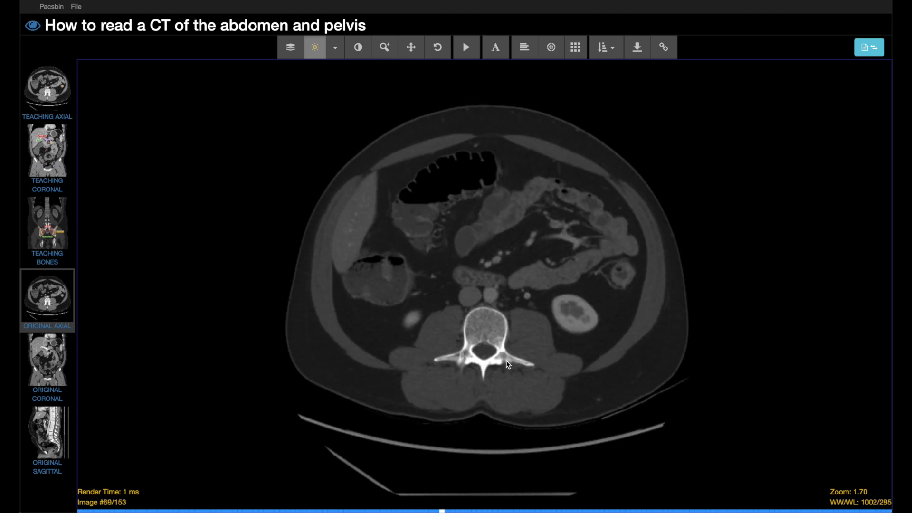
{"action": "scroll", "coordinate": [499, 337], "scroll_direction": "down", "scroll_amount": 12}
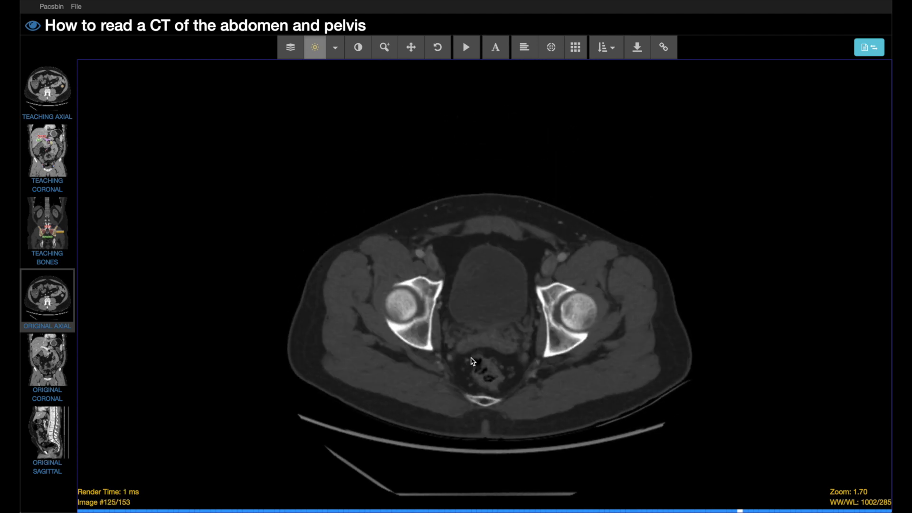
{"action": "scroll", "coordinate": [479, 346], "scroll_direction": "up", "scroll_amount": 20}
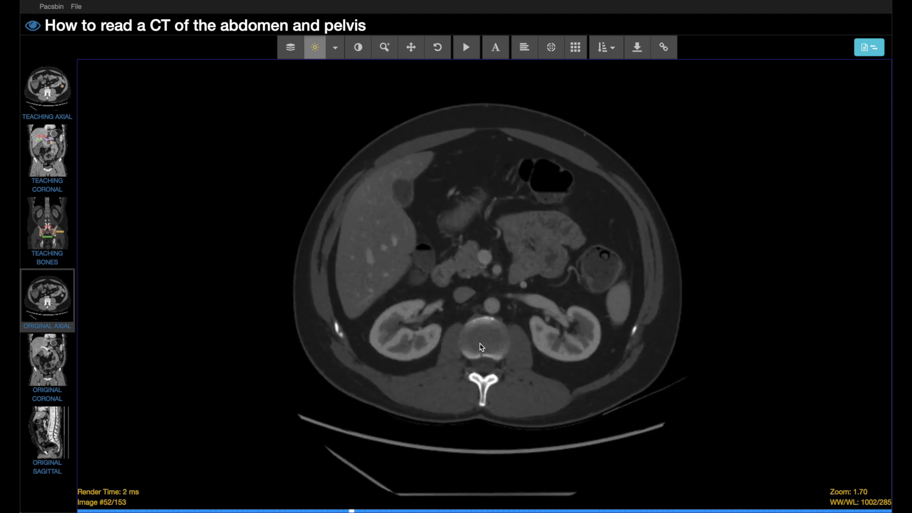
Step: Widen the window to show lung detail, then bring it back to 1153/41 at image 54
{"action": "left_click_drag", "start_coordinate": [503, 290], "coordinate": [612, 187]}
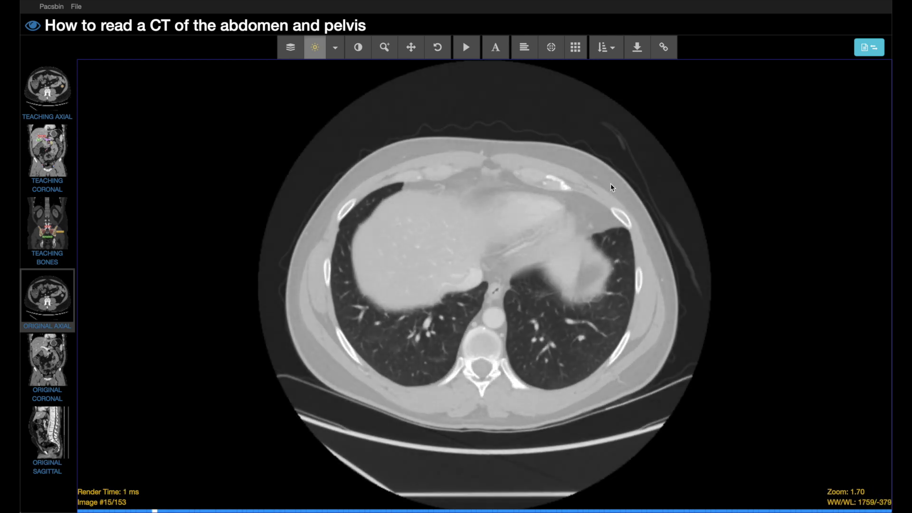
{"action": "scroll", "coordinate": [514, 293], "scroll_direction": "up", "scroll_amount": 7}
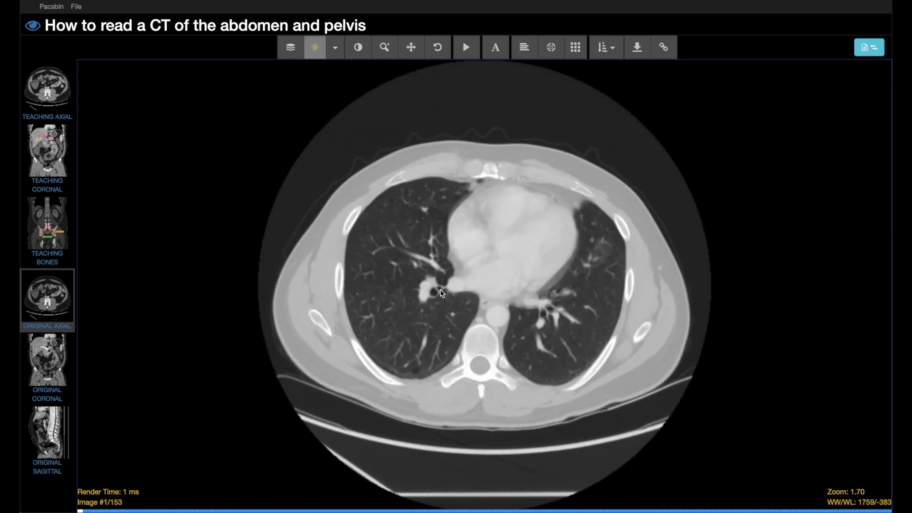
{"action": "scroll", "coordinate": [422, 287], "scroll_direction": "down", "scroll_amount": 20}
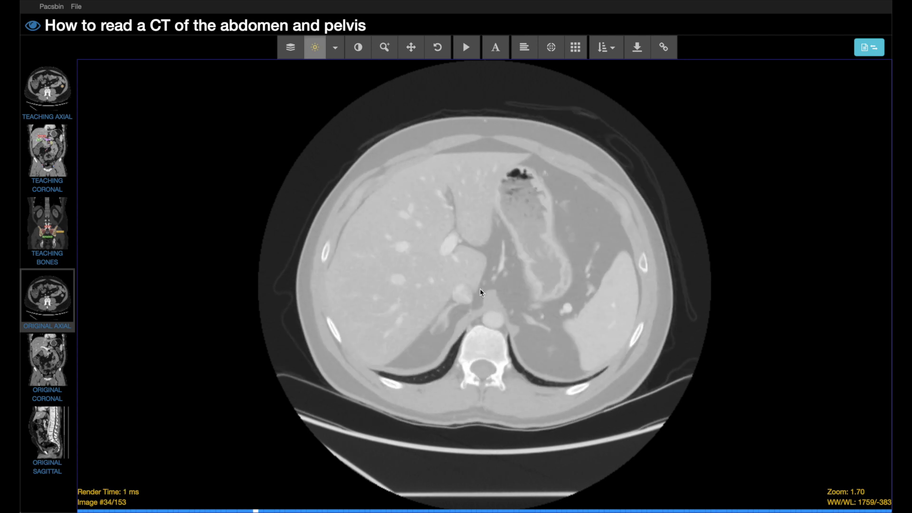
{"action": "scroll", "coordinate": [505, 304], "scroll_direction": "down", "scroll_amount": 3}
{"action": "left_click_drag", "start_coordinate": [505, 304], "coordinate": [477, 318]}
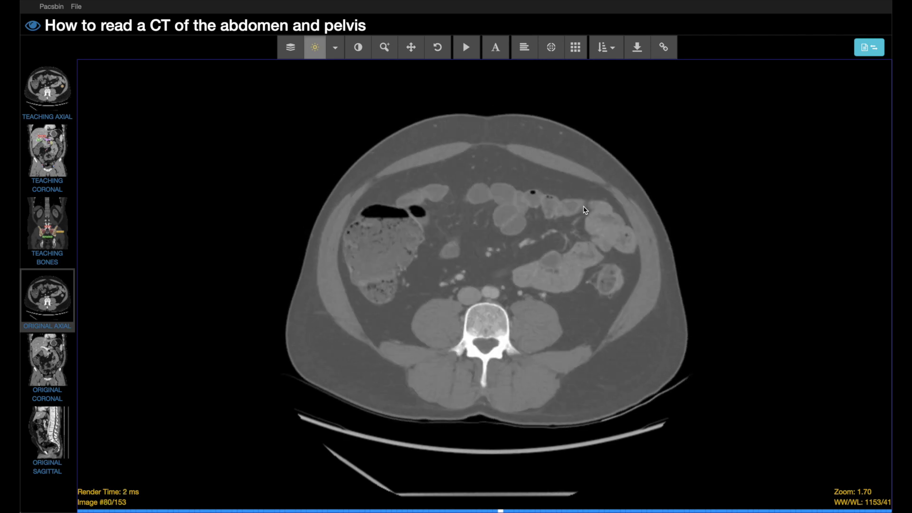
{"action": "scroll", "coordinate": [429, 208], "scroll_direction": "down", "scroll_amount": 2}
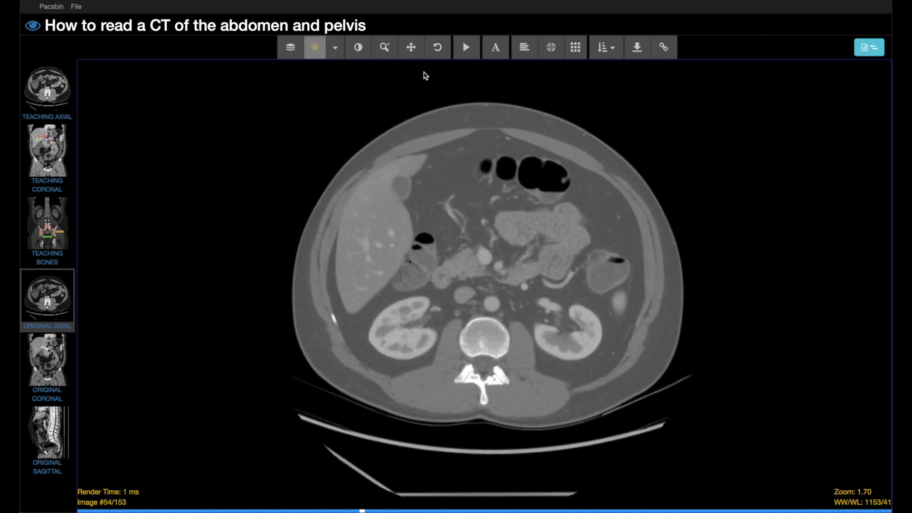
Step: Apply the Soft Tissue, then Bone, then Lung (1400/-500) window presets, ending at image 81
{"action": "left_click", "coordinate": [336, 47]}
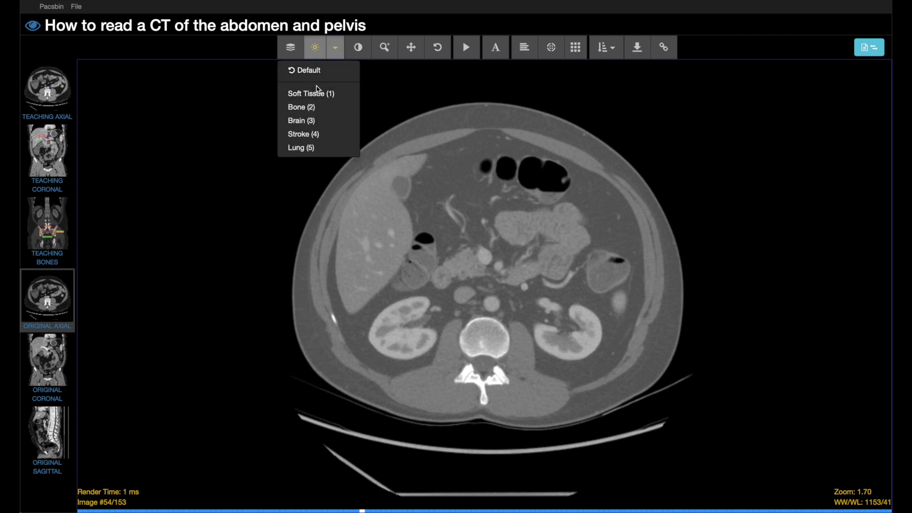
{"action": "left_click", "coordinate": [318, 93]}
{"action": "left_click", "coordinate": [334, 53]}
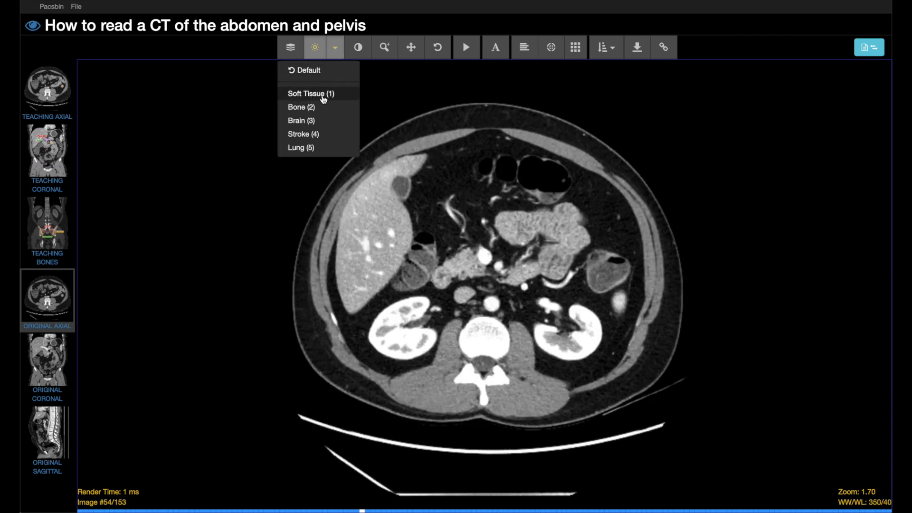
{"action": "left_click", "coordinate": [314, 108]}
{"action": "scroll", "coordinate": [387, 110], "scroll_direction": "down", "scroll_amount": 9}
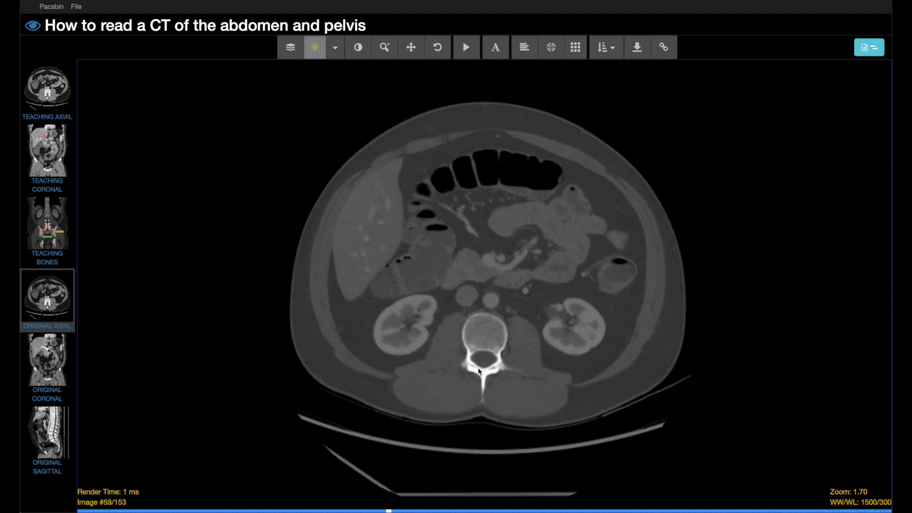
{"action": "left_click", "coordinate": [329, 53]}
{"action": "left_click", "coordinate": [318, 153]}
{"action": "scroll", "coordinate": [349, 249], "scroll_direction": "down", "scroll_amount": 20}
{"action": "scroll", "coordinate": [349, 249], "scroll_direction": "down", "scroll_amount": 20}
{"action": "scroll", "coordinate": [349, 249], "scroll_direction": "up", "scroll_amount": 20}
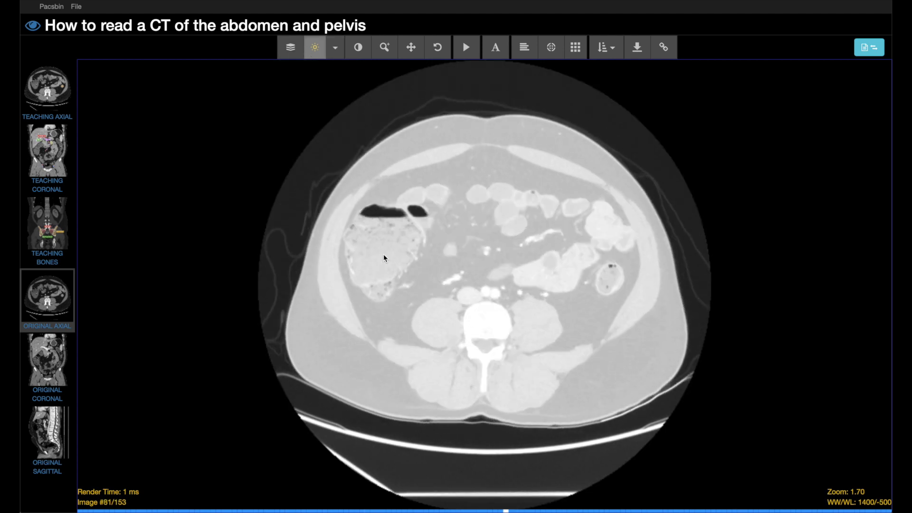
Step: Toggle greyscale inversion on and off, then apply the Soft Tissue window preset
{"action": "left_click", "coordinate": [360, 49]}
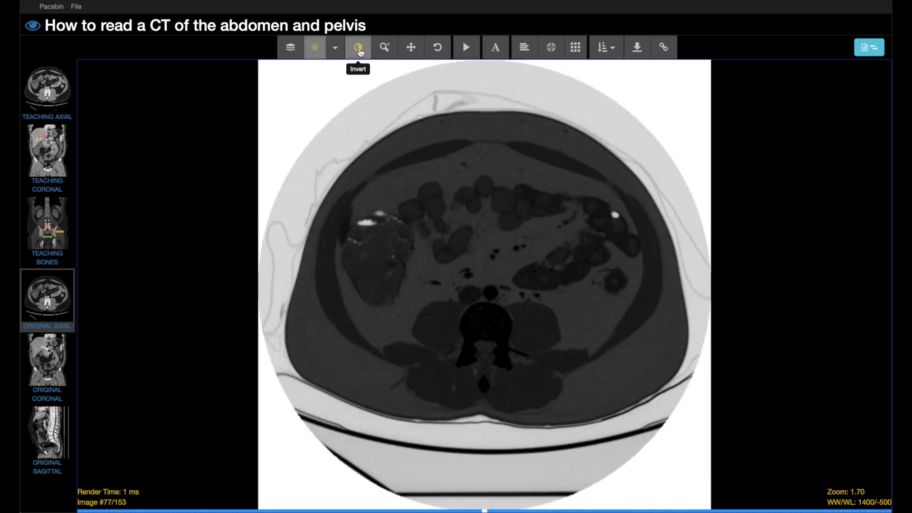
{"action": "scroll", "coordinate": [387, 221], "scroll_direction": "down", "scroll_amount": 17}
{"action": "scroll", "coordinate": [387, 221], "scroll_direction": "up", "scroll_amount": 20}
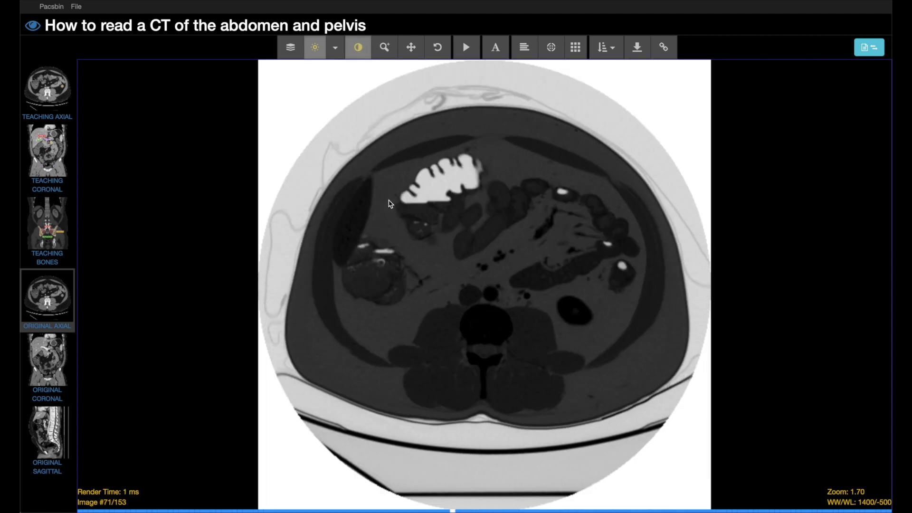
{"action": "left_click", "coordinate": [358, 47]}
{"action": "left_click", "coordinate": [334, 48]}
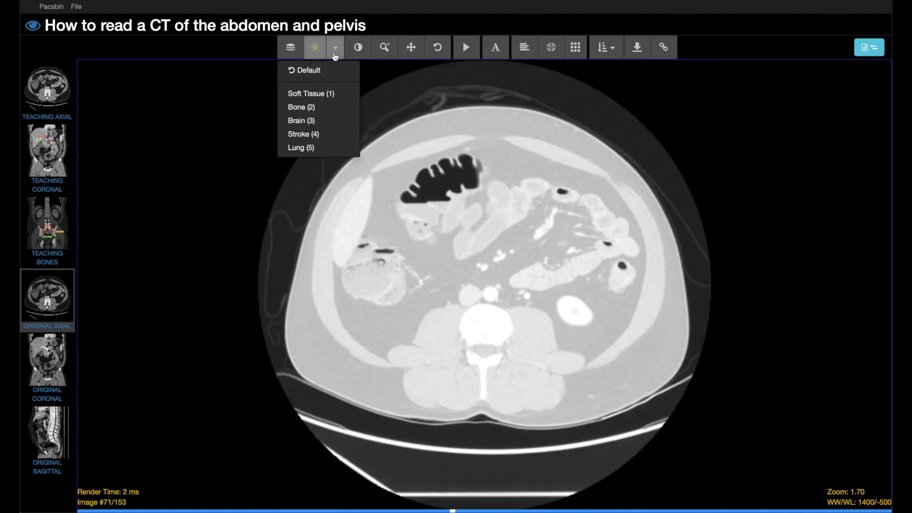
{"action": "left_click", "coordinate": [323, 93]}
Step: Zoom in and pan the image left, then reset the view and play a 30 FPS cine clip
{"action": "left_click", "coordinate": [384, 47]}
{"action": "left_click_drag", "start_coordinate": [465, 178], "coordinate": [383, 190]}
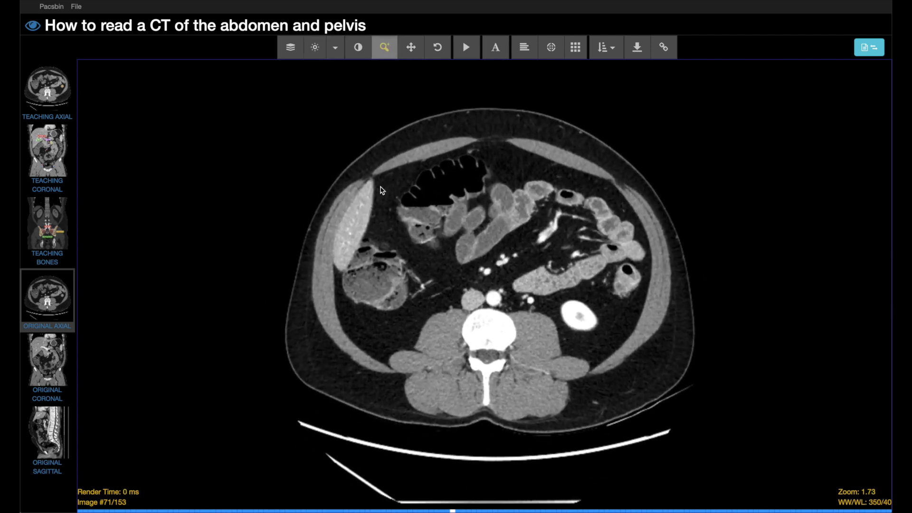
{"action": "left_click", "coordinate": [410, 47]}
{"action": "mouse_move", "coordinate": [513, 250]}
{"action": "left_mouse_down"}
{"action": "mouse_move", "coordinate": [490, 250]}
{"action": "mouse_move", "coordinate": [524, 243]}
{"action": "left_mouse_up"}
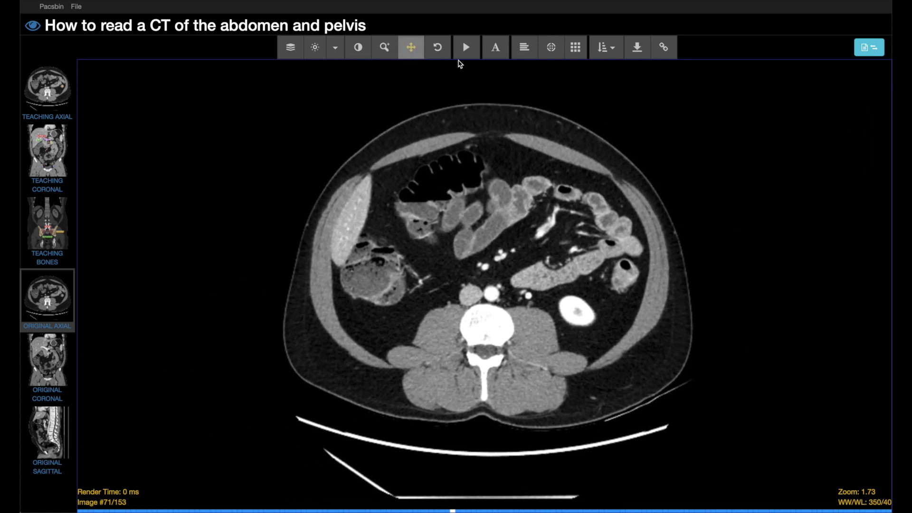
{"action": "left_click", "coordinate": [437, 47]}
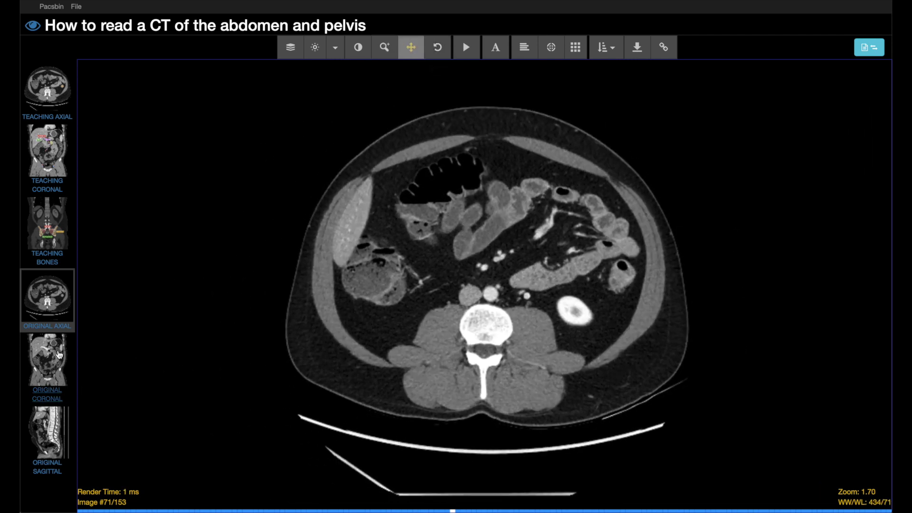
{"action": "left_click", "coordinate": [463, 47]}
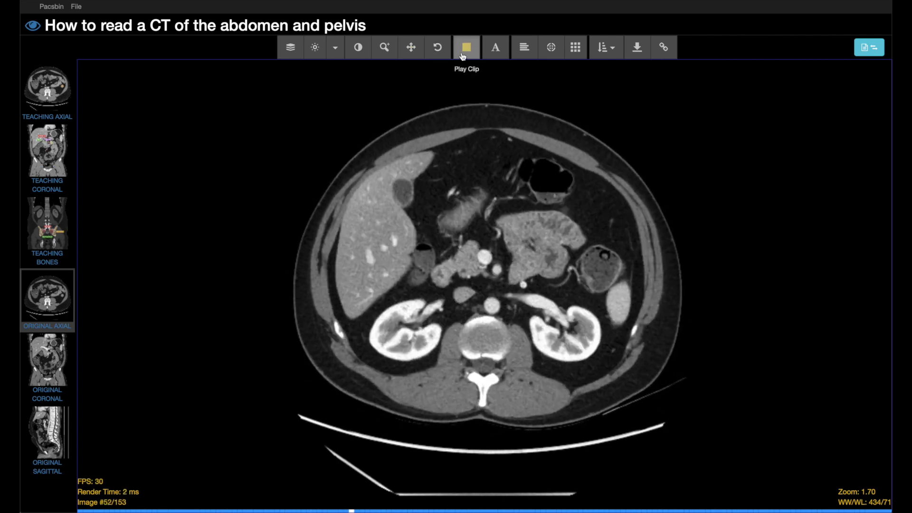
Step: Stop the cine at image 89 and mark the bowel loop with an arrow labelled 'bowel'
{"action": "left_click", "coordinate": [466, 48]}
{"action": "left_click", "coordinate": [489, 55]}
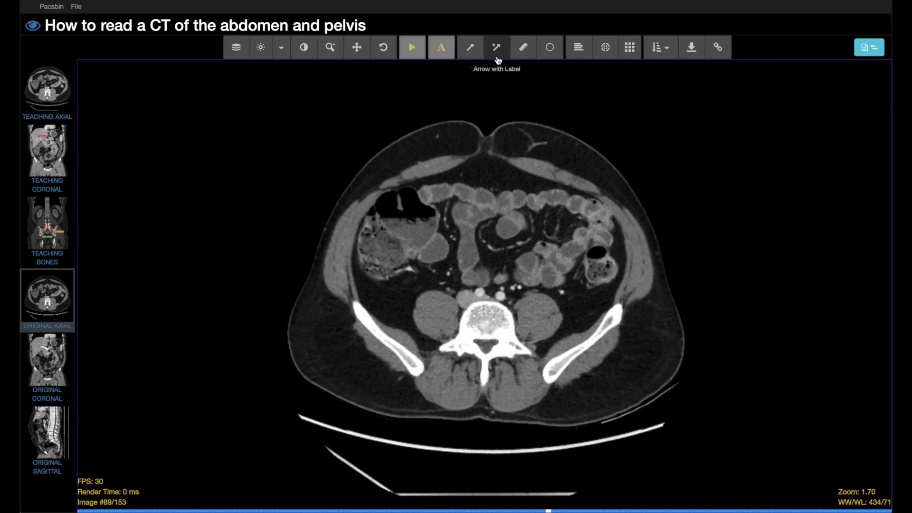
{"action": "left_click", "coordinate": [470, 49]}
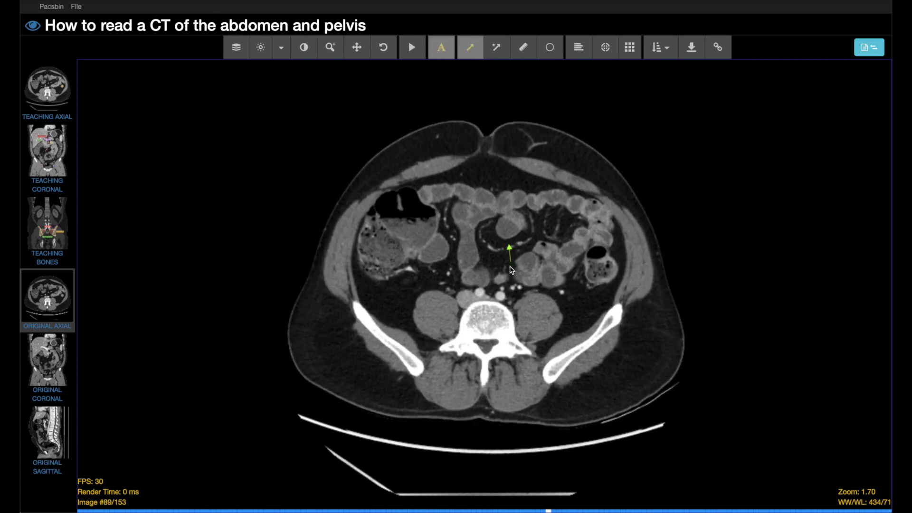
{"action": "left_click", "coordinate": [496, 47]}
{"action": "left_click_drag", "start_coordinate": [545, 226], "coordinate": [552, 229]}
{"action": "type", "text": "bowe"}
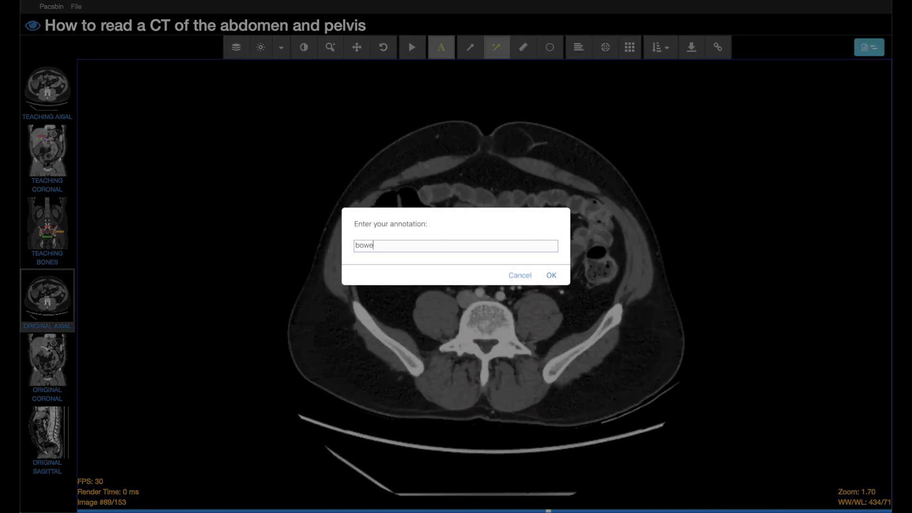
{"action": "type", "text": "l"}
{"action": "key", "text": "Return"}
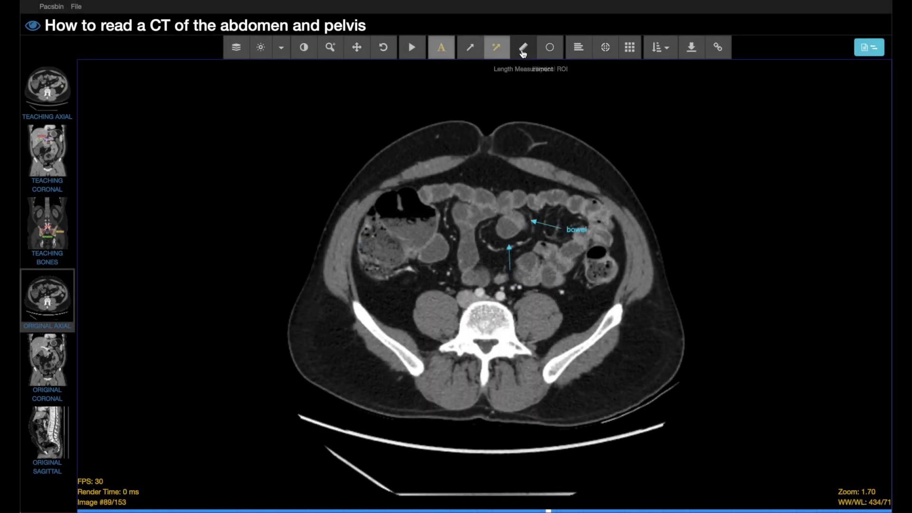
Step: Measure the length across the lumbar vertebral body, then scroll up to image 43
{"action": "left_click", "coordinate": [523, 47]}
{"action": "mouse_move", "coordinate": [460, 328]}
{"action": "left_mouse_down"}
{"action": "mouse_move", "coordinate": [514, 332]}
{"action": "mouse_move", "coordinate": [488, 348]}
{"action": "mouse_move", "coordinate": [488, 360]}
{"action": "left_mouse_up"}
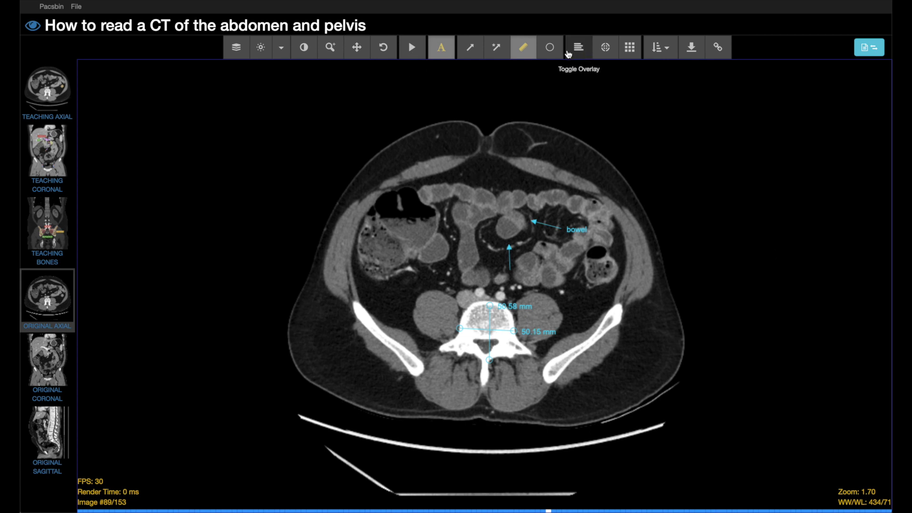
{"action": "scroll", "coordinate": [521, 67], "scroll_direction": "up", "scroll_amount": 20}
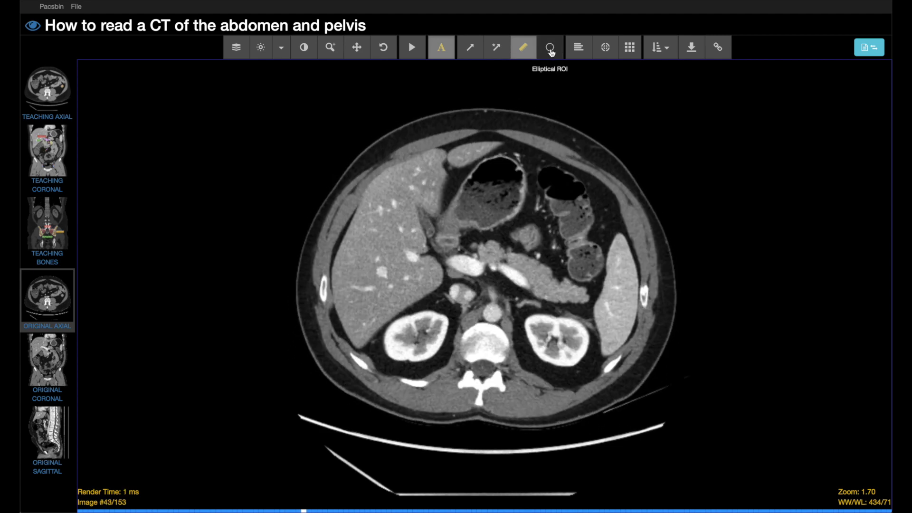
Step: Place elliptical ROIs in liver (106.70 HU) and spleen (179.85 HU), then scroll to image 45
{"action": "left_click", "coordinate": [550, 48]}
{"action": "scroll", "coordinate": [480, 94], "scroll_direction": "up", "scroll_amount": 9}
{"action": "scroll", "coordinate": [441, 217], "scroll_direction": "down", "scroll_amount": 1}
{"action": "mouse_move", "coordinate": [369, 272]}
{"action": "left_mouse_down"}
{"action": "mouse_move", "coordinate": [384, 290]}
{"action": "mouse_move", "coordinate": [402, 251]}
{"action": "mouse_move", "coordinate": [402, 224]}
{"action": "left_mouse_up"}
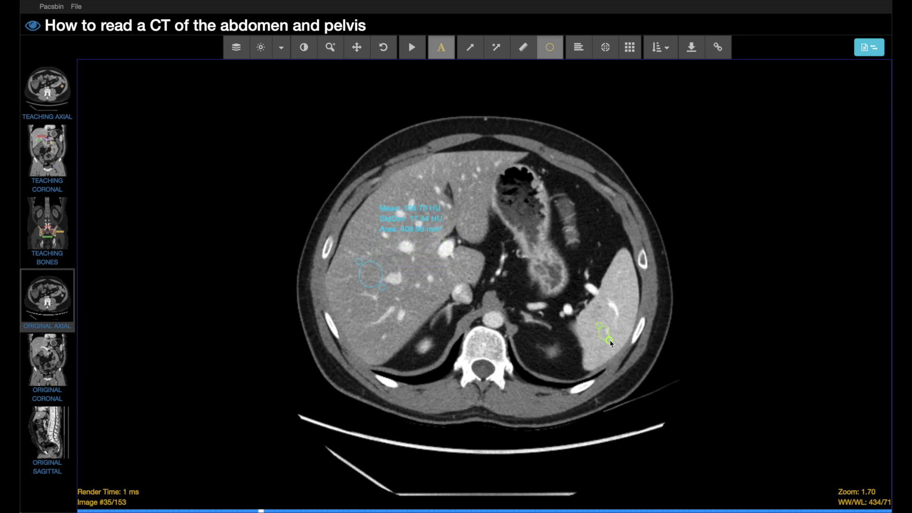
{"action": "left_click_drag", "start_coordinate": [621, 350], "coordinate": [577, 242]}
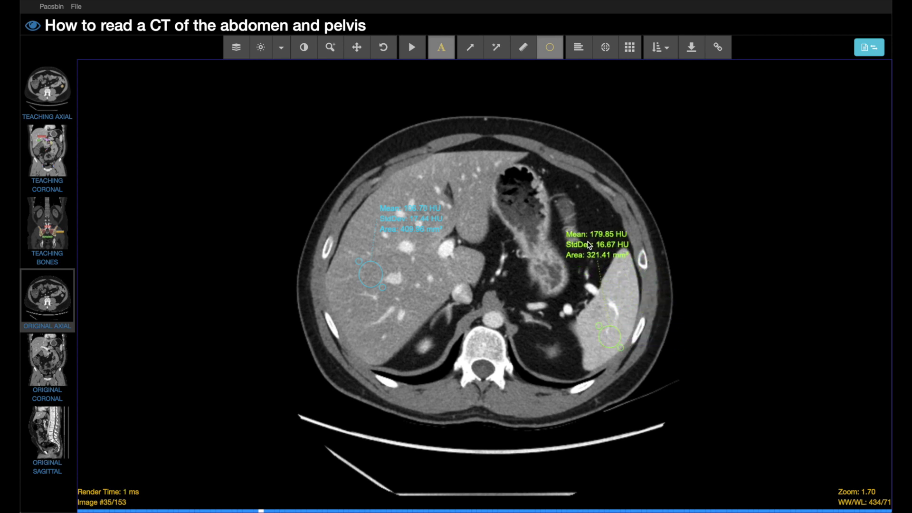
{"action": "left_click_drag", "start_coordinate": [414, 216], "coordinate": [363, 156]}
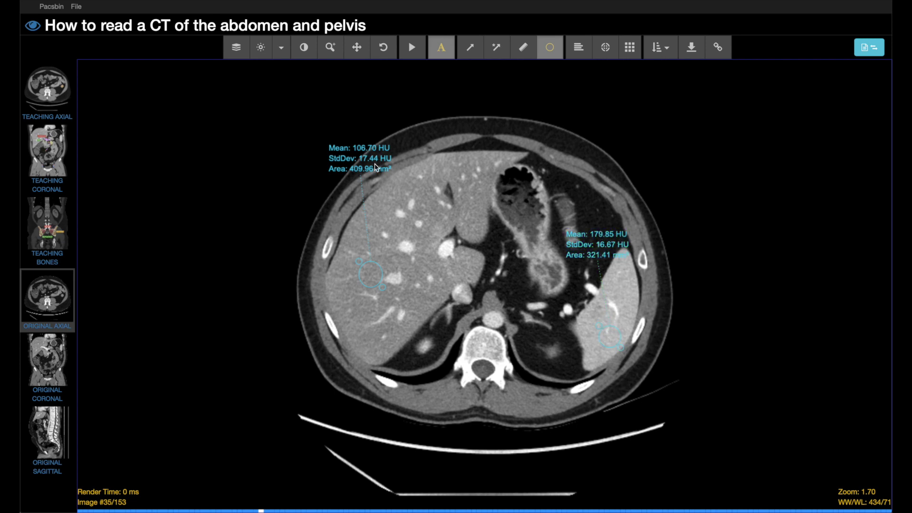
{"action": "scroll", "coordinate": [402, 290], "scroll_direction": "down", "scroll_amount": 10}
{"action": "scroll", "coordinate": [406, 297], "scroll_direction": "up", "scroll_amount": 10}
{"action": "scroll", "coordinate": [411, 304], "scroll_direction": "down", "scroll_amount": 10}
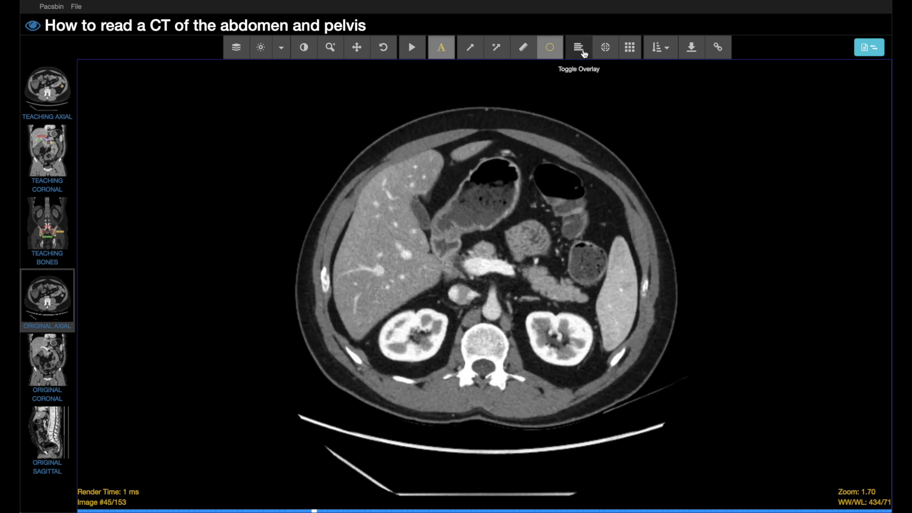
{"action": "left_click", "coordinate": [580, 50]}
{"action": "left_click", "coordinate": [578, 49]}
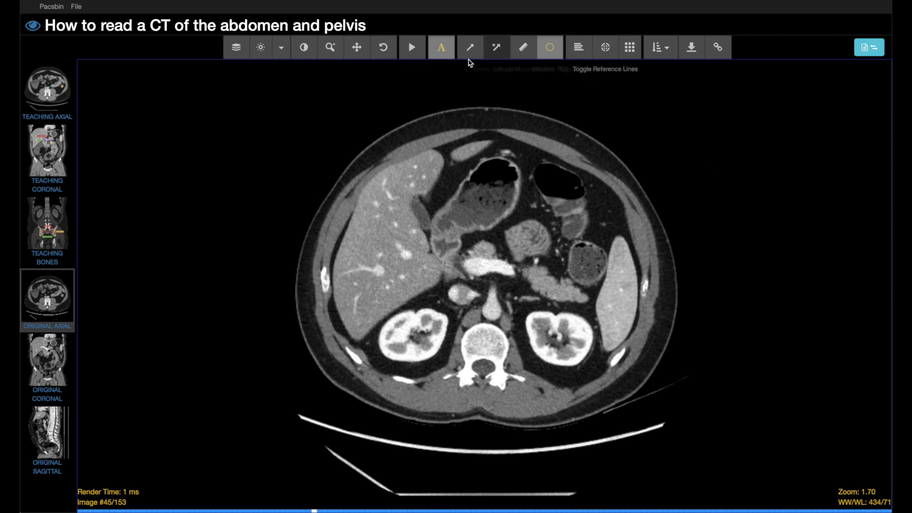
{"action": "left_click", "coordinate": [628, 49]}
Step: Switch to a 1x2 layout with ORIGINAL AXIAL on the left and ORIGINAL CORONAL on the right
{"action": "left_click", "coordinate": [595, 75]}
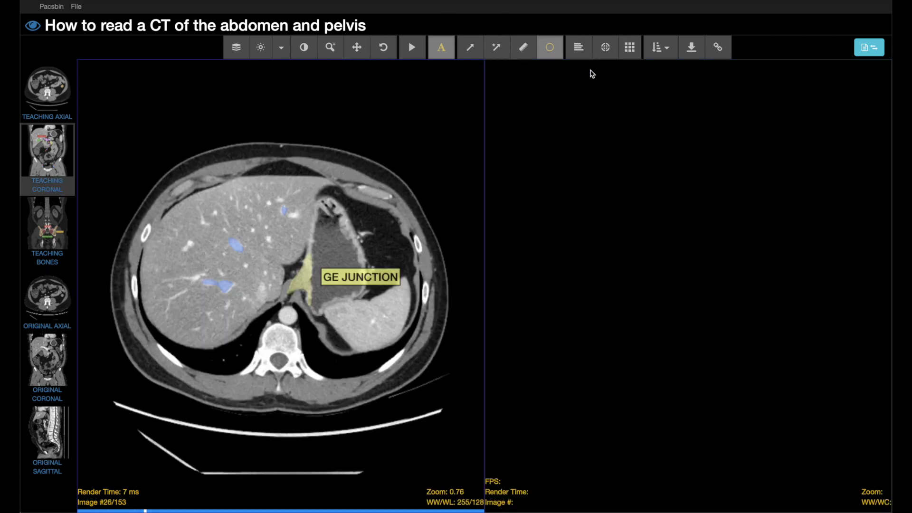
{"action": "left_click_drag", "start_coordinate": [47, 297], "coordinate": [180, 294]}
{"action": "left_click_drag", "start_coordinate": [40, 351], "coordinate": [658, 269]}
Step: Scroll through the paired series, settling on axial image 66/153 and coronal image 95/168
{"action": "scroll", "coordinate": [340, 215], "scroll_direction": "down", "scroll_amount": 13}
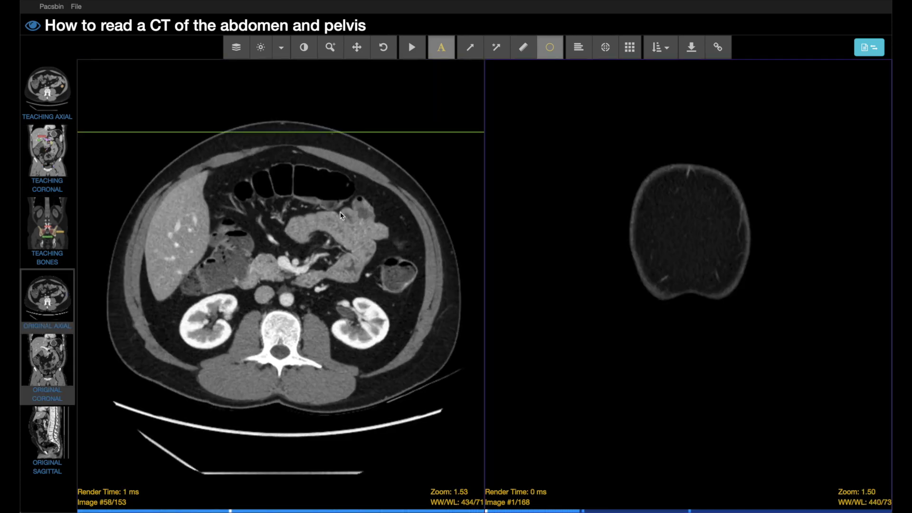
{"action": "scroll", "coordinate": [579, 260], "scroll_direction": "down", "scroll_amount": 20}
{"action": "scroll", "coordinate": [589, 264], "scroll_direction": "up", "scroll_amount": 4}
{"action": "scroll", "coordinate": [589, 264], "scroll_direction": "down", "scroll_amount": 4}
{"action": "scroll", "coordinate": [328, 291], "scroll_direction": "down", "scroll_amount": 3}
{"action": "scroll", "coordinate": [328, 291], "scroll_direction": "up", "scroll_amount": 3}
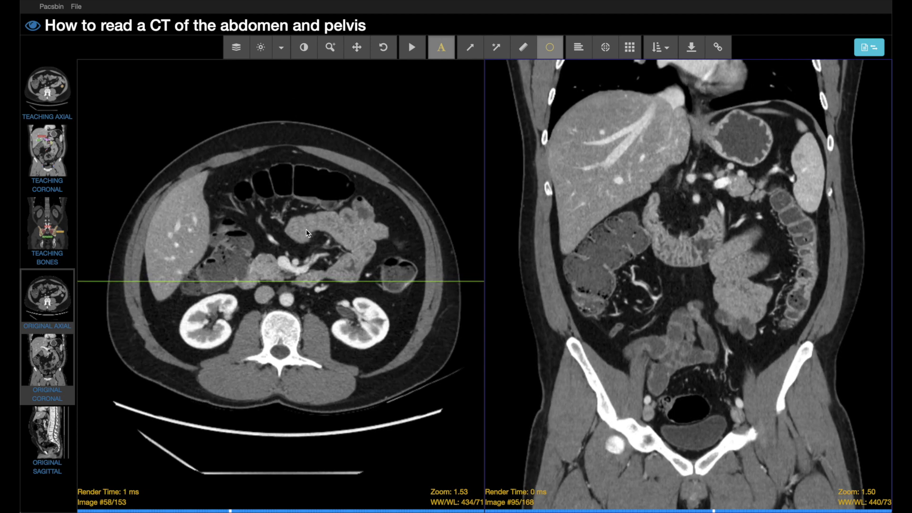
{"action": "scroll", "coordinate": [313, 242], "scroll_direction": "up", "scroll_amount": 20}
{"action": "scroll", "coordinate": [328, 256], "scroll_direction": "down", "scroll_amount": 20}
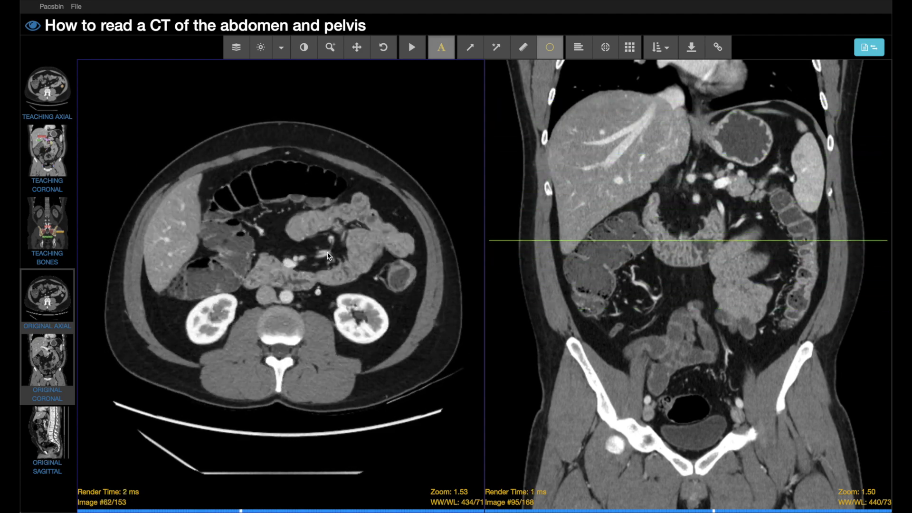
{"action": "scroll", "coordinate": [332, 266], "scroll_direction": "down", "scroll_amount": 3}
{"action": "scroll", "coordinate": [347, 285], "scroll_direction": "up", "scroll_amount": 5}
{"action": "scroll", "coordinate": [347, 289], "scroll_direction": "down", "scroll_amount": 4}
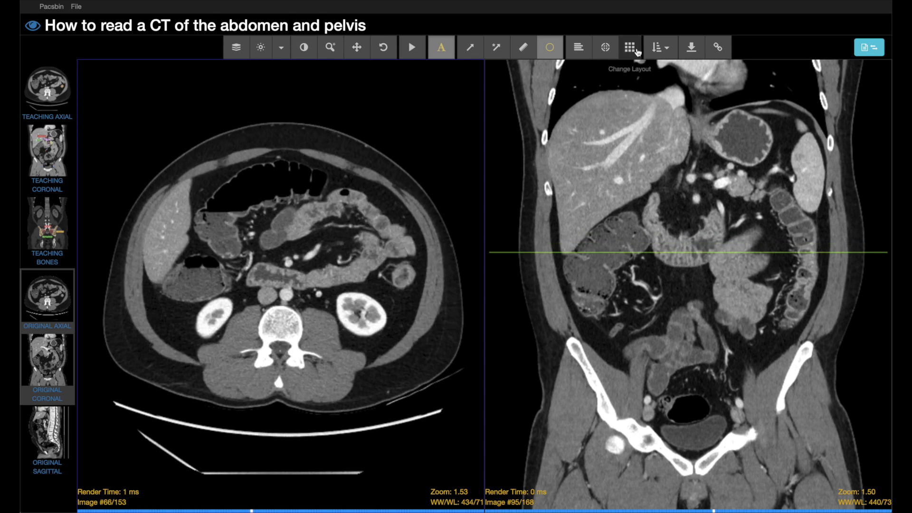
{"action": "left_click", "coordinate": [698, 48]}
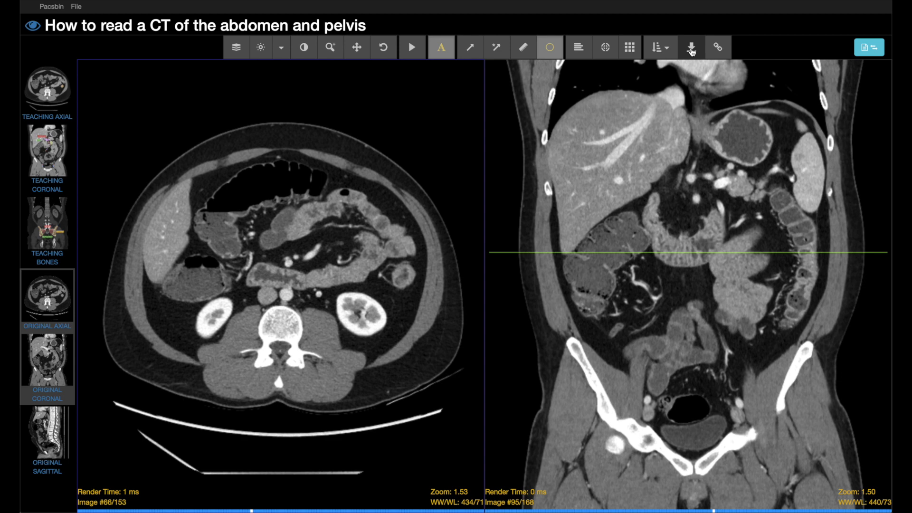
{"action": "left_click", "coordinate": [869, 48]}
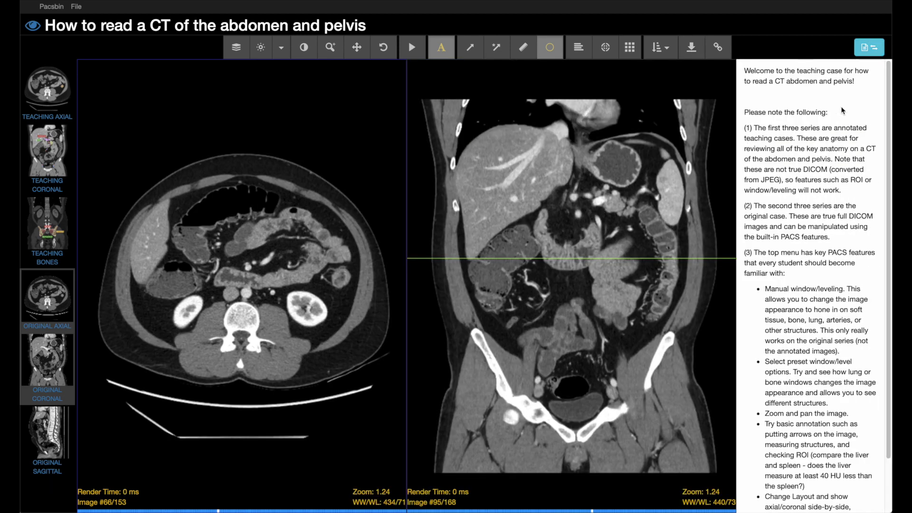
{"action": "left_click", "coordinate": [869, 47]}
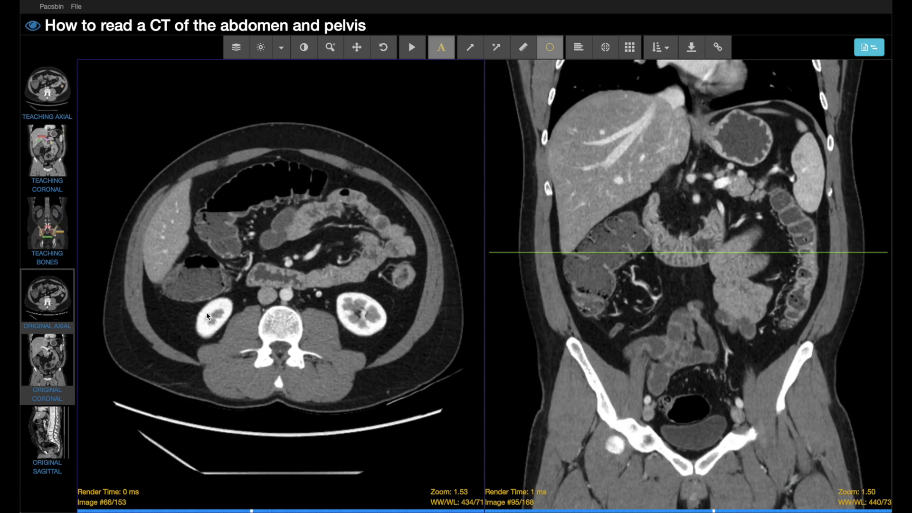
{"action": "left_click_drag", "start_coordinate": [47, 433], "coordinate": [285, 237]}
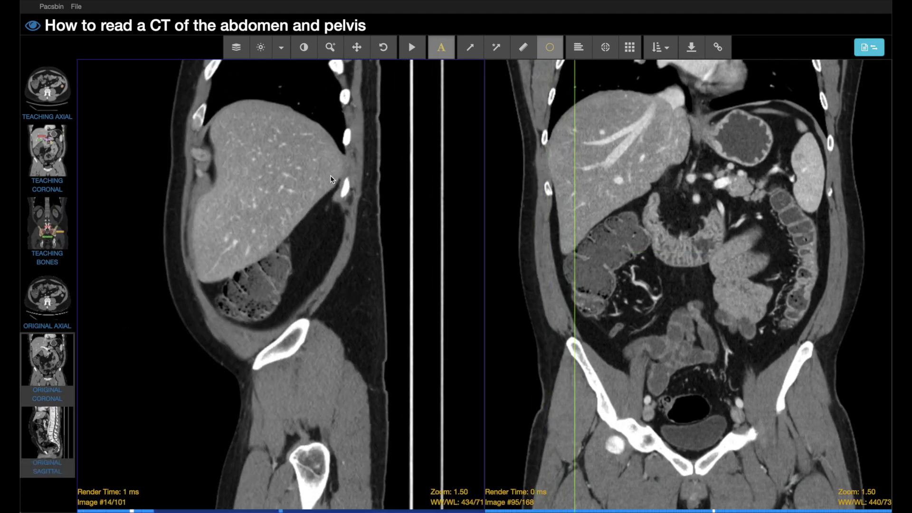
Step: Scroll the sagittal series, toggle Invert on and back off, then select the Window/Level tool
{"action": "scroll", "coordinate": [331, 179], "scroll_direction": "down", "scroll_amount": 10}
{"action": "left_click", "coordinate": [309, 57]}
{"action": "left_click", "coordinate": [306, 53]}
{"action": "left_click", "coordinate": [260, 47]}
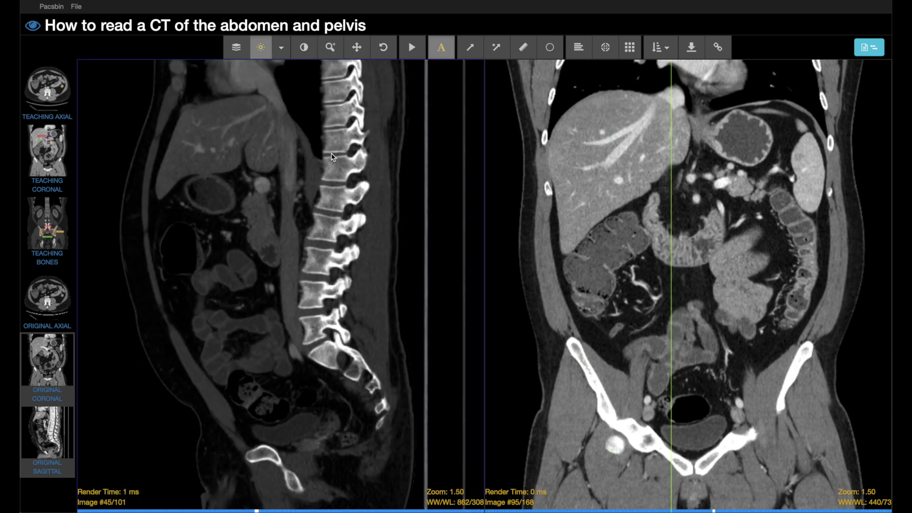